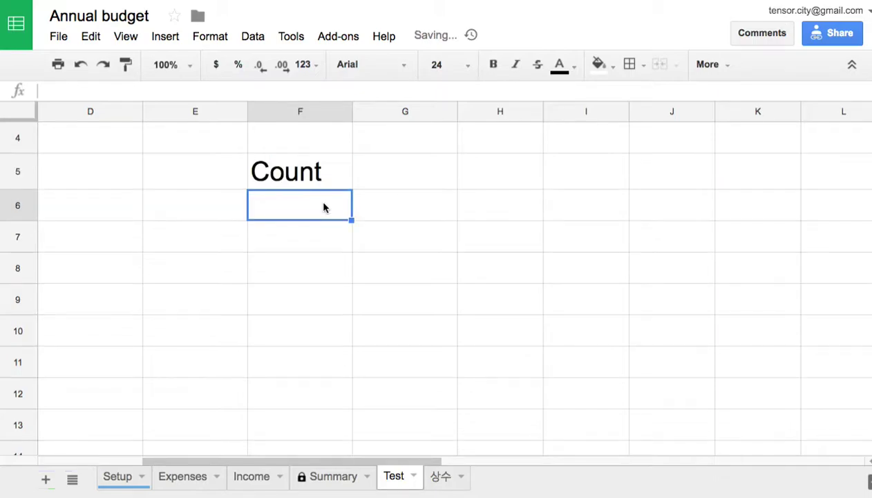
Enter counta in cell F6 and countif in cell F7, below the Count heading
type("counta")
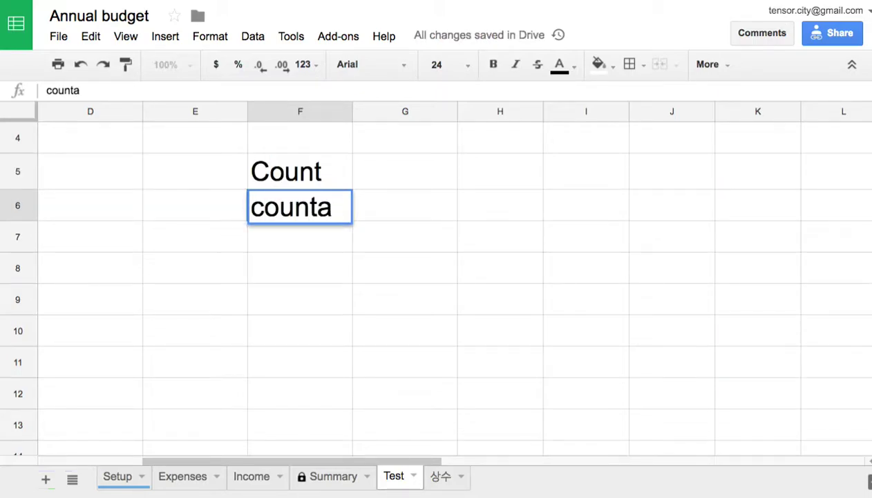
key("Return")
type("cu")
key("BackSpace")
type("ountif")
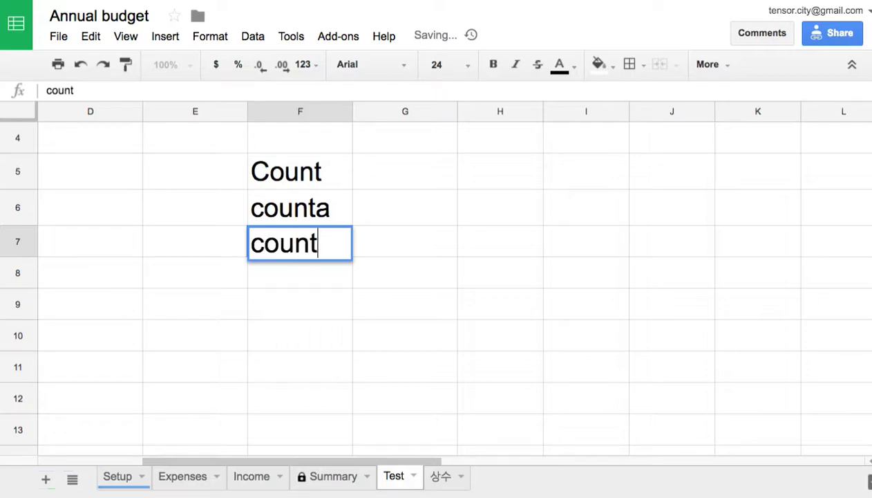
left_click(336, 186)
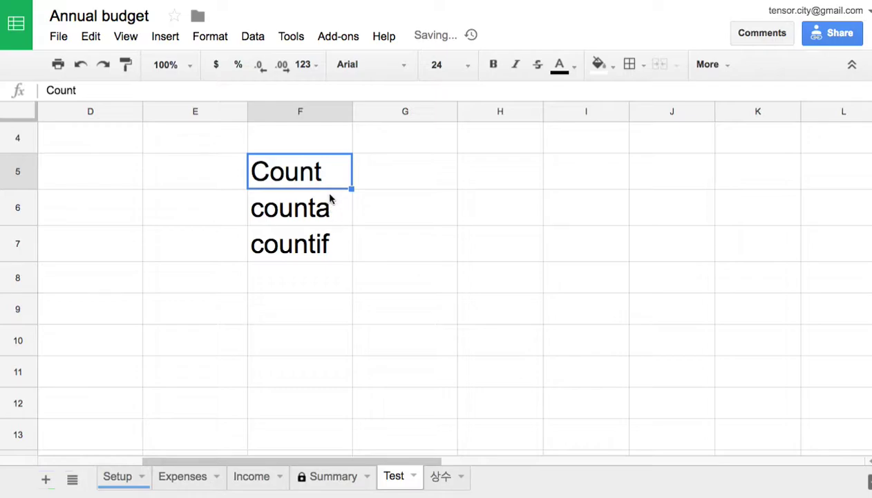
Clear the counta and countif entries from cells F6 to F7
left_click_drag(331, 201, 327, 241)
key("Delete")
left_click(313, 175)
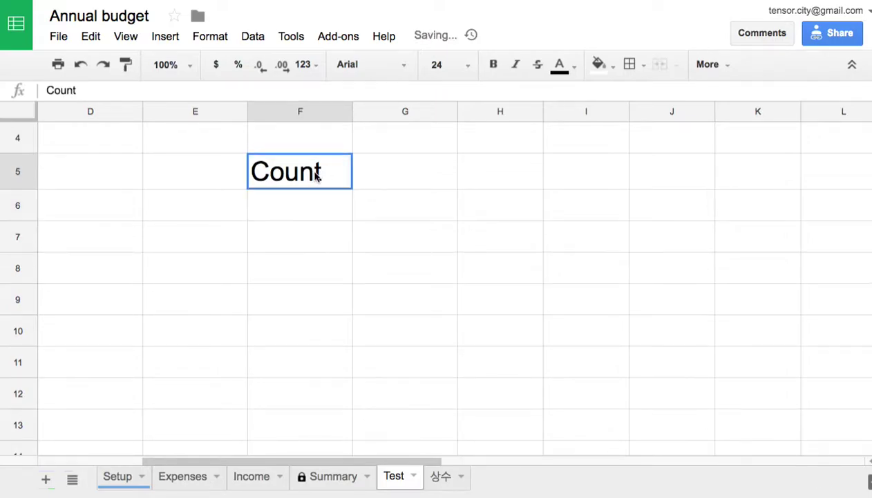
Enter three sample first names in cells H5 to H7, the first in English and the other two in Korean
left_click(472, 178)
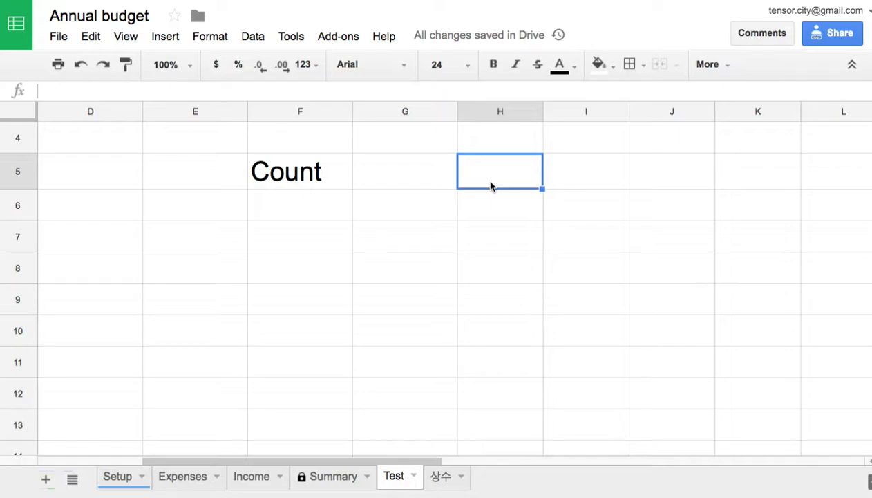
type("Tom")
key("Return")
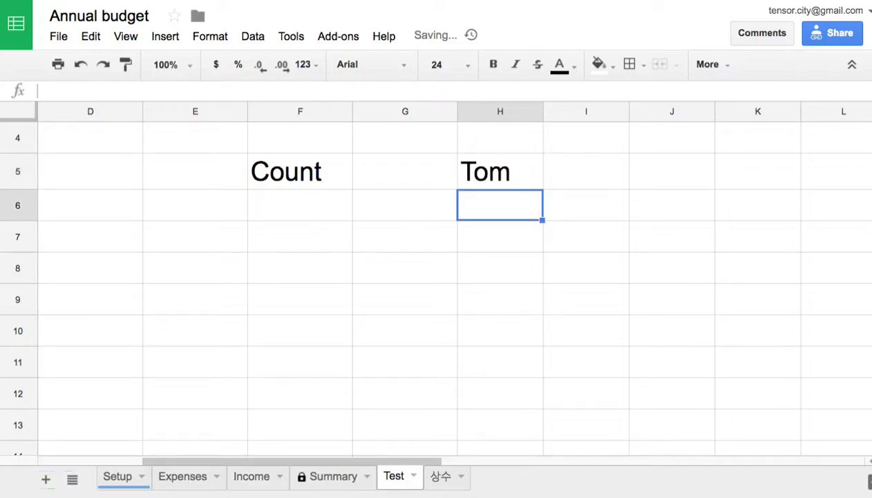
type("철수")
key("Return")
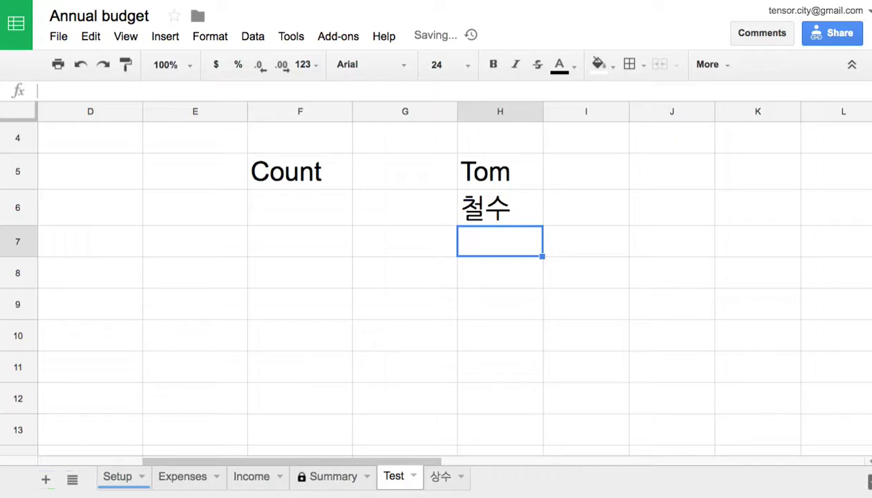
type("영이")
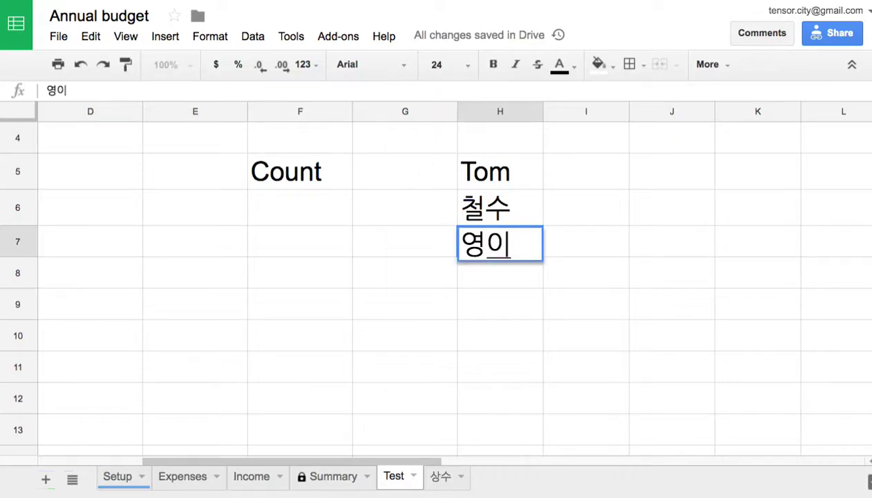
key("Return")
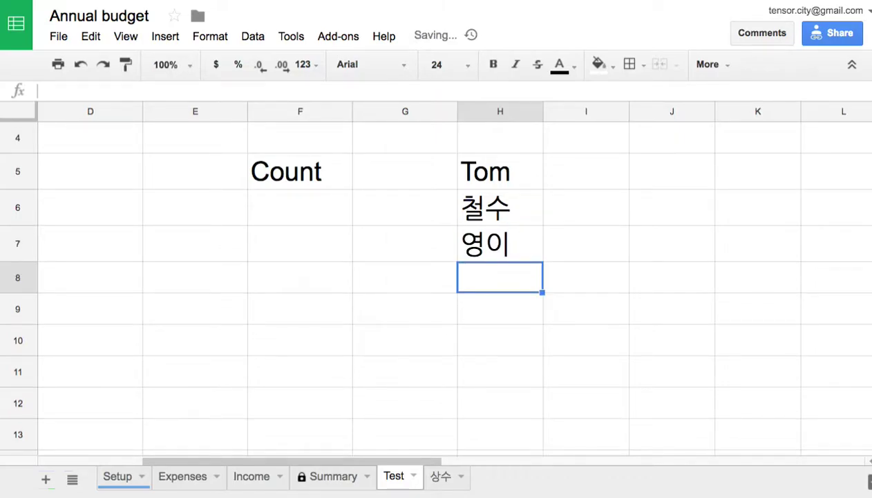
type("ㅁ")
key("Return")
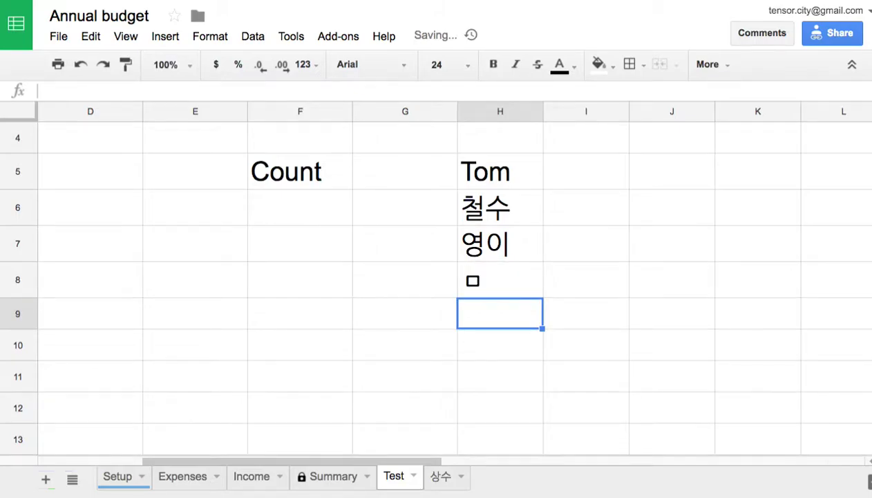
left_click(500, 280)
key("BackSpace")
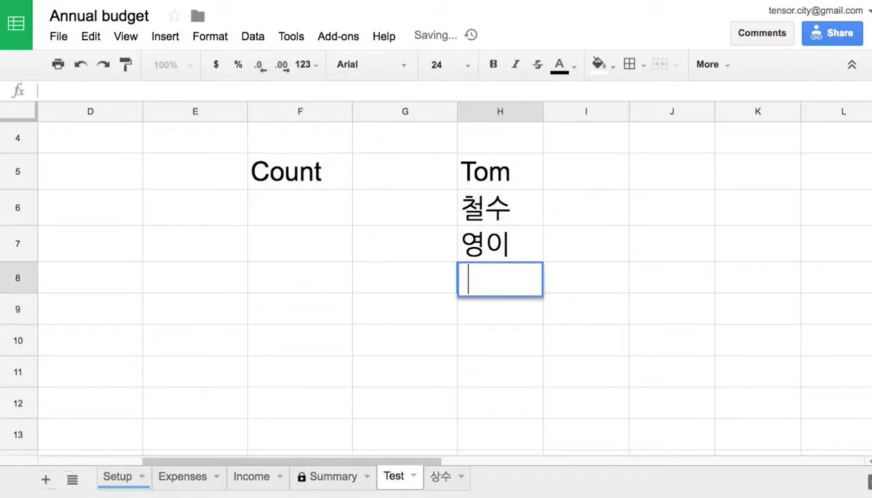
type("ㅁ")
key("Return")
Continue the name list with a, b, c and d in cells H8 to H11
left_click(503, 289)
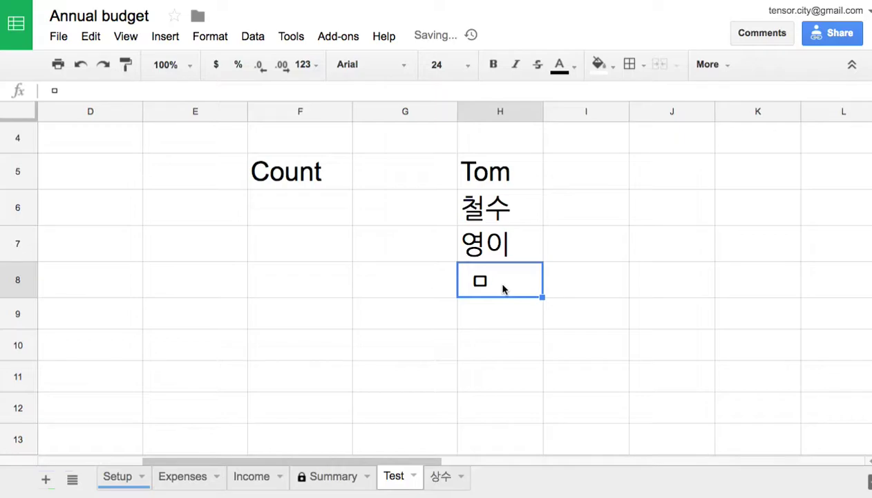
type("a")
key("Return")
type("b")
key("Return")
type("c")
key("Return")
type("c")
key("BackSpace")
type("d")
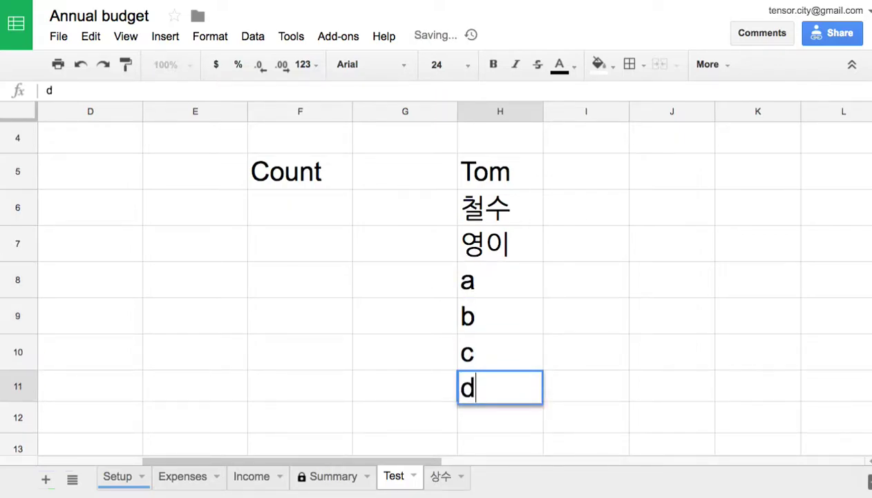
Enter 34 in I5 and 55 in I6, and extend the number series down to I11
left_click(603, 184)
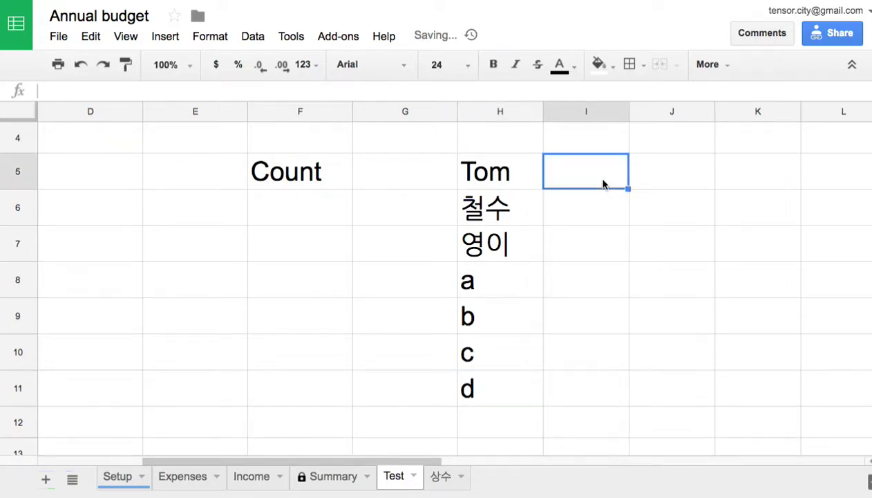
type("34")
key("Return")
type("5")
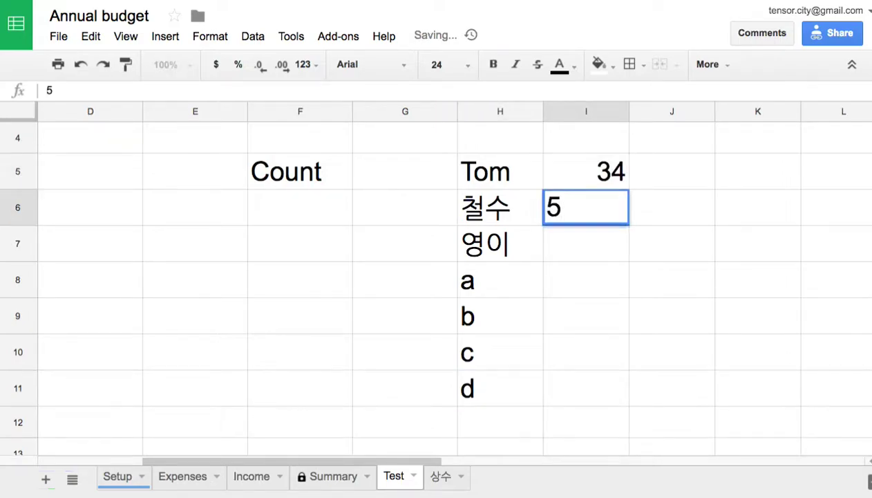
type("5")
left_click_drag(602, 173, 615, 388)
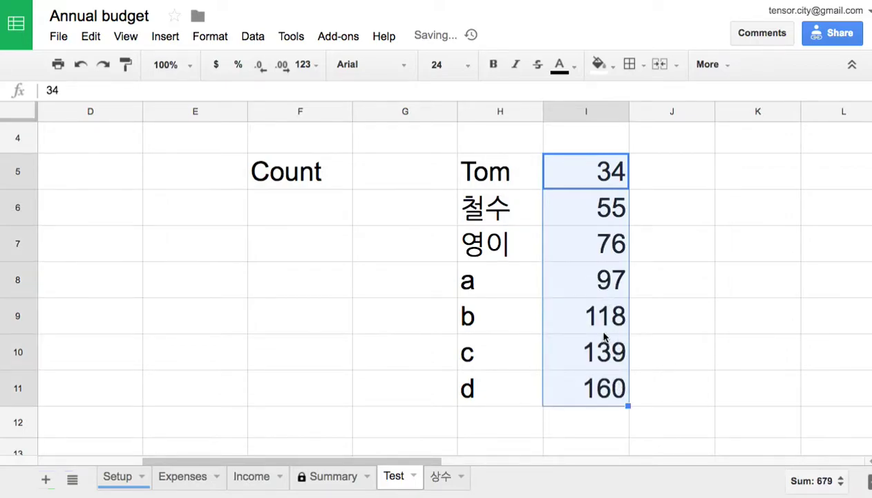
Replace the values in cells I9, I10 and I11 with 55, 34 and 46
left_click(610, 325)
left_click(610, 360)
left_click_drag(597, 322, 607, 379)
type("55")
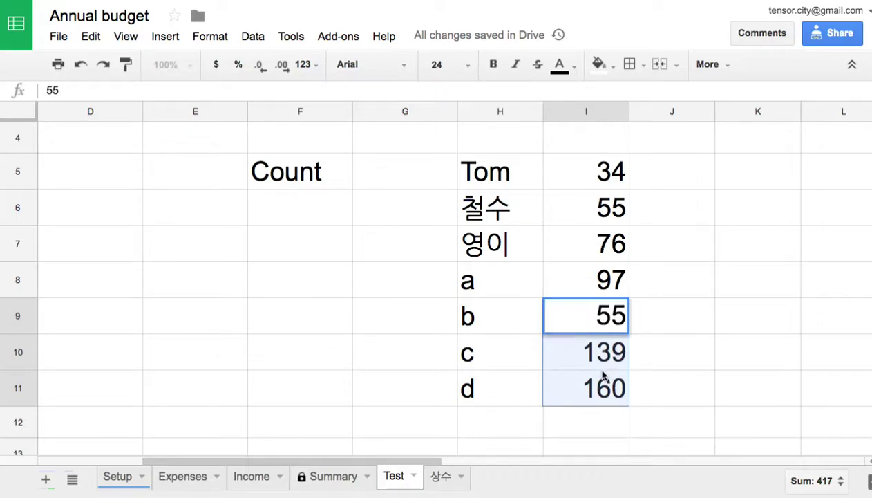
key("Return")
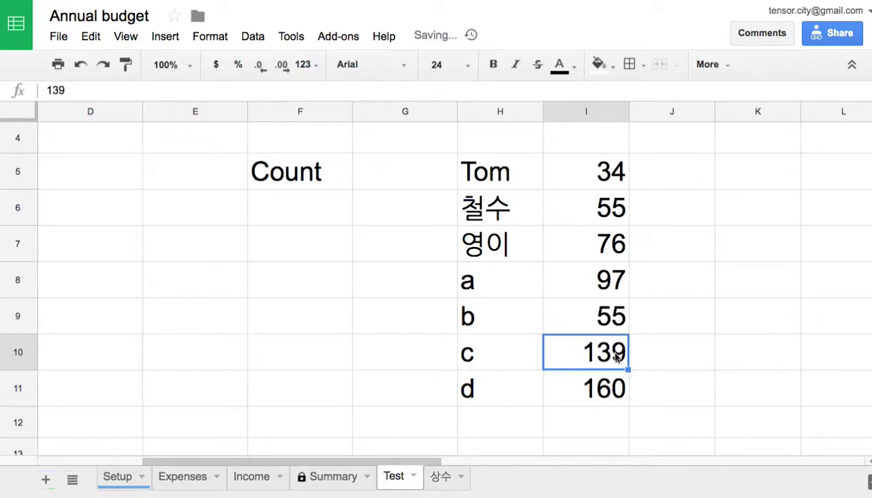
type("34")
key("Return")
type("46")
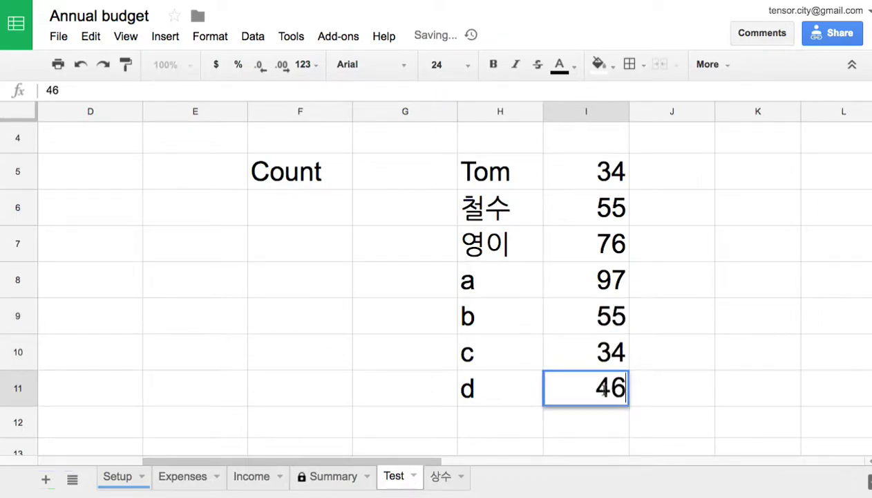
left_click(567, 311)
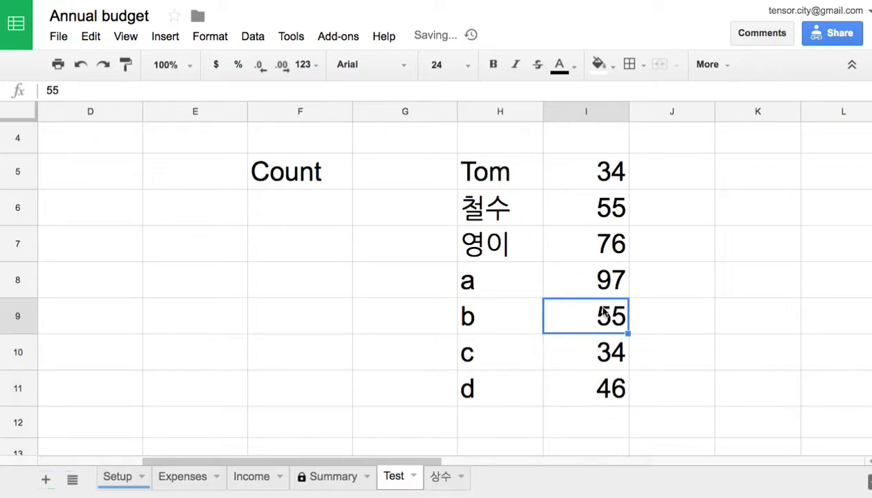
Replace the value in cell I7 with "Not present" and widen column I to fit the text
left_click(611, 249)
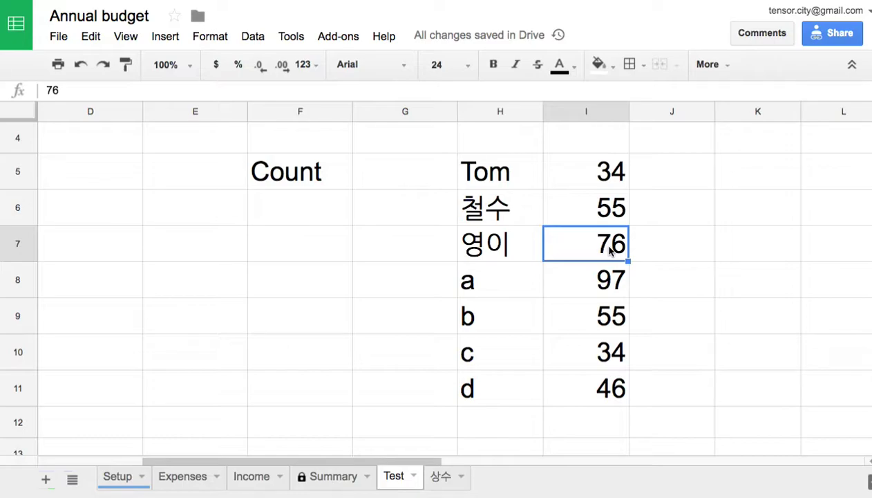
type("ru")
key("BackSpace")
key("BackSpace")
type("Not present")
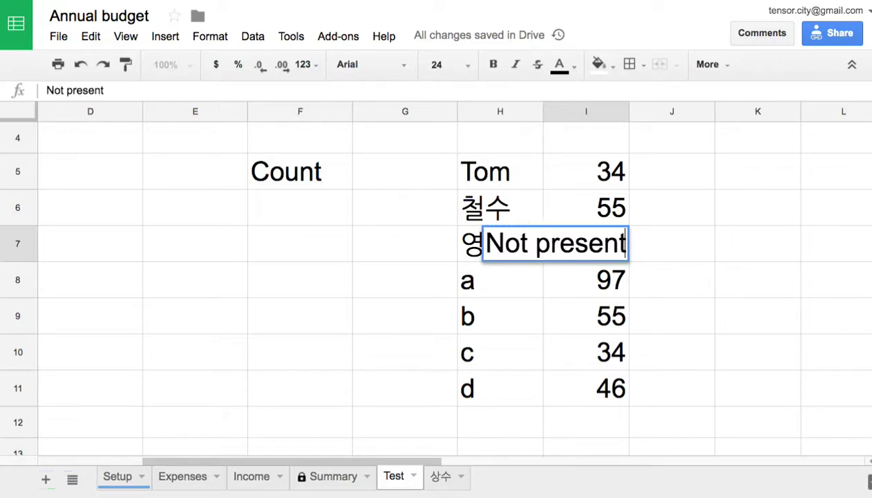
left_click(685, 221)
left_click_drag(628, 110, 724, 119)
left_click(640, 234)
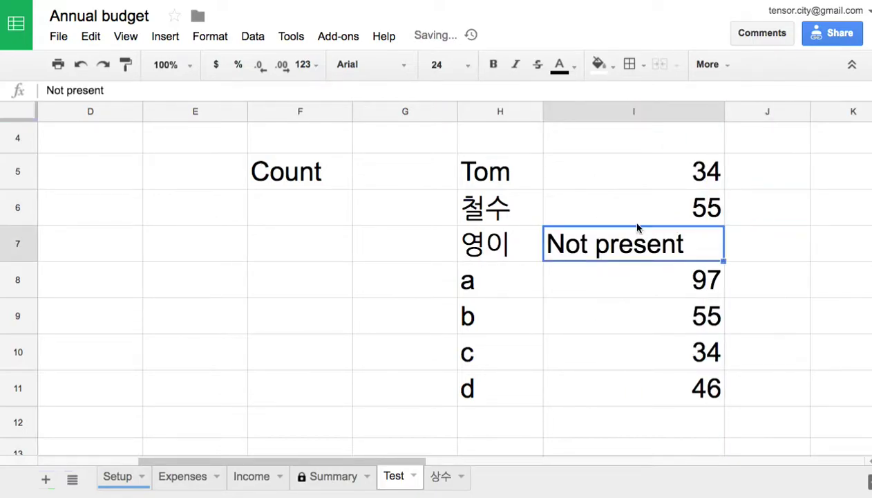
left_click_drag(633, 169, 659, 297)
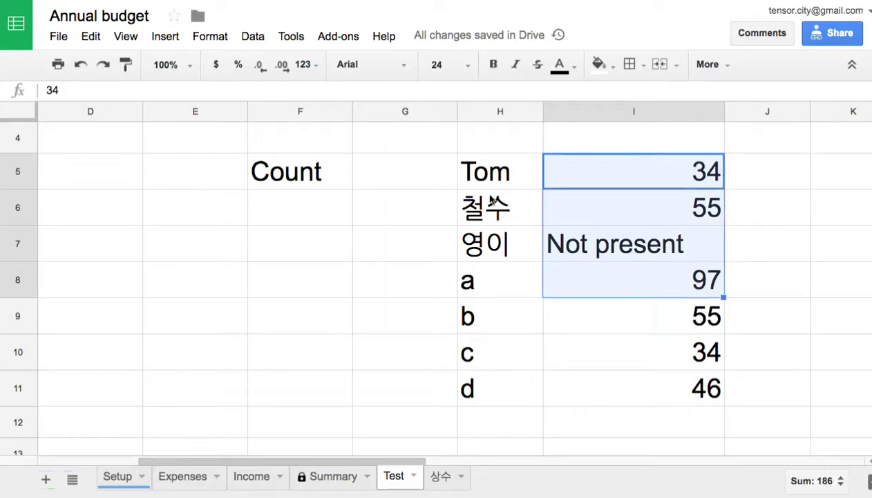
left_click(502, 178)
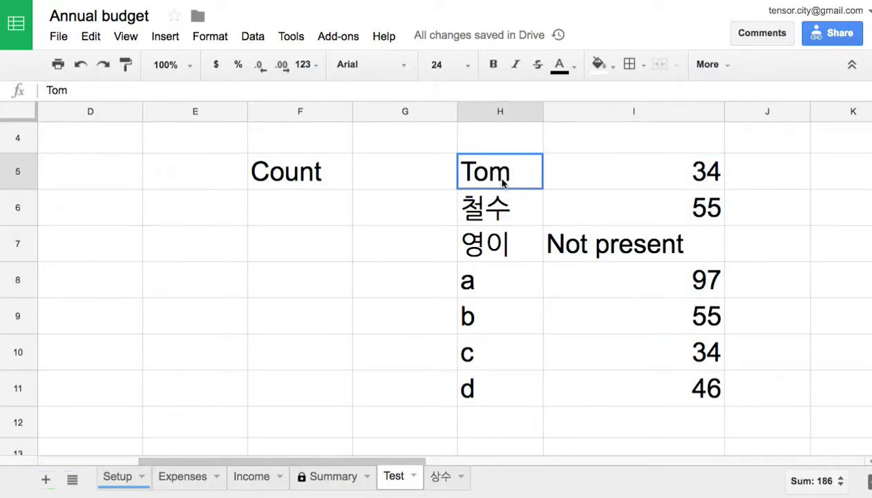
left_click(317, 175)
left_click(640, 429)
Enter the label 출석 in cell H12, directly below the name list
left_click(520, 421)
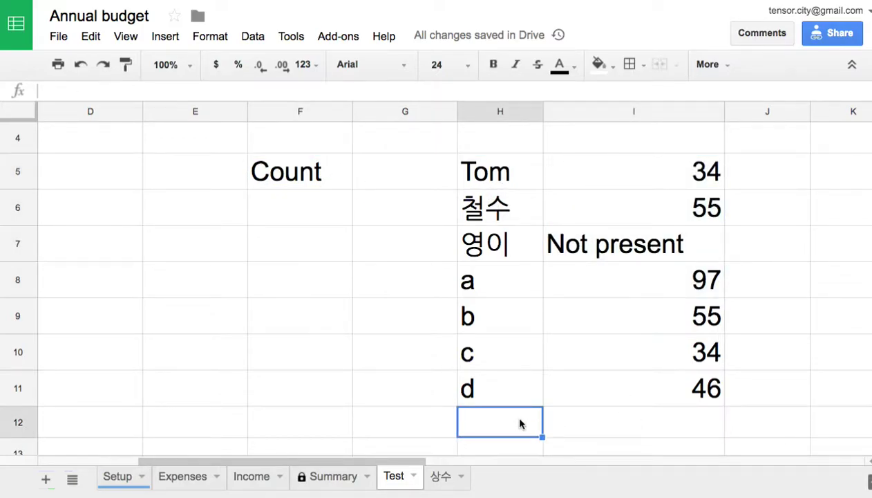
type("cnf")
key("BackSpace")
key("BackSpace")
key("BackSpace")
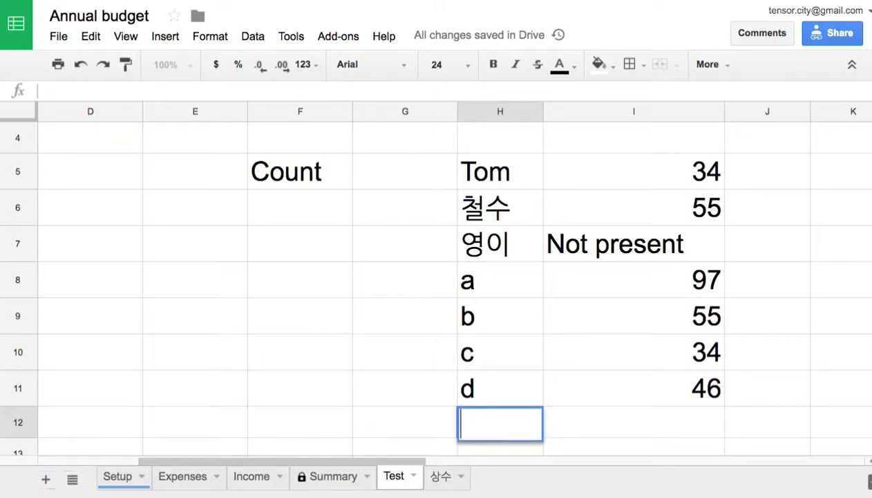
type("c")
key("BackSpace")
type("출석")
Count the numeric entries beside the names with =count(I5:I11) in cell I12
left_click(656, 421)
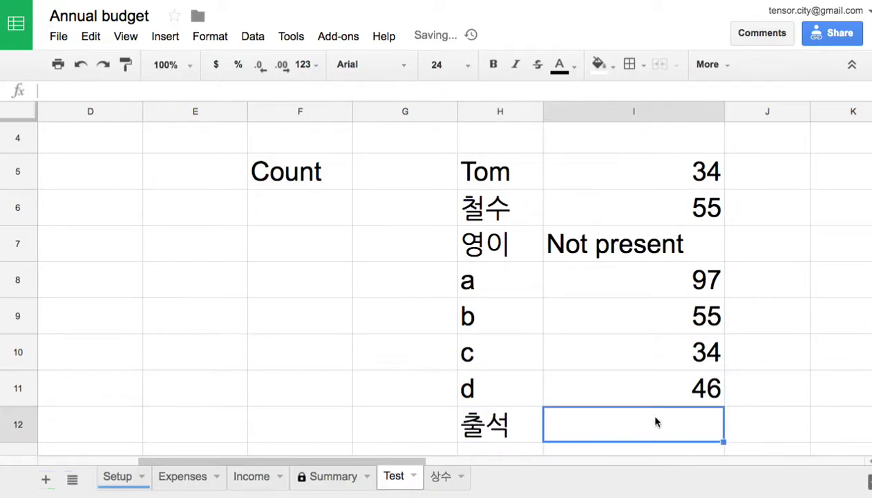
type("=co")
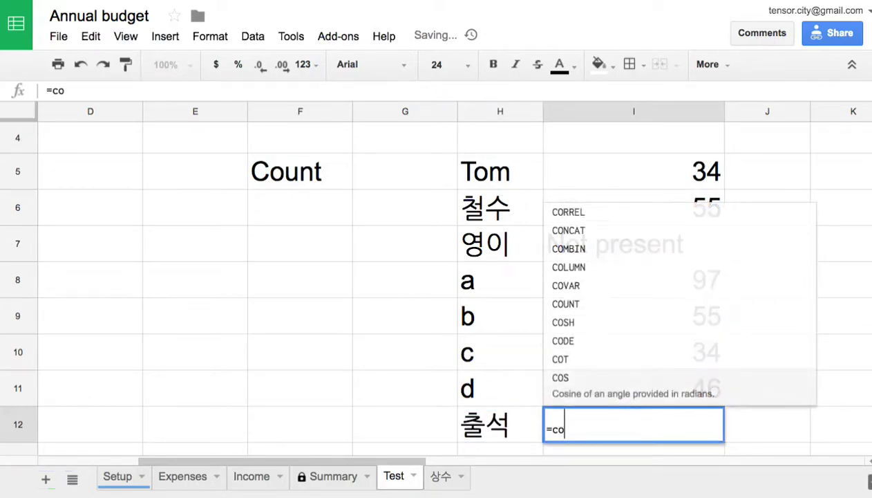
type("unt")
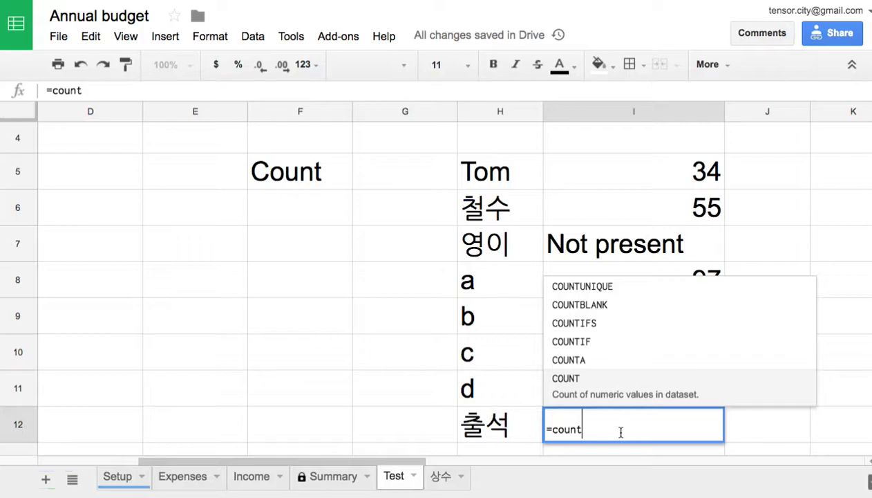
type("(")
left_click_drag(668, 172, 687, 388)
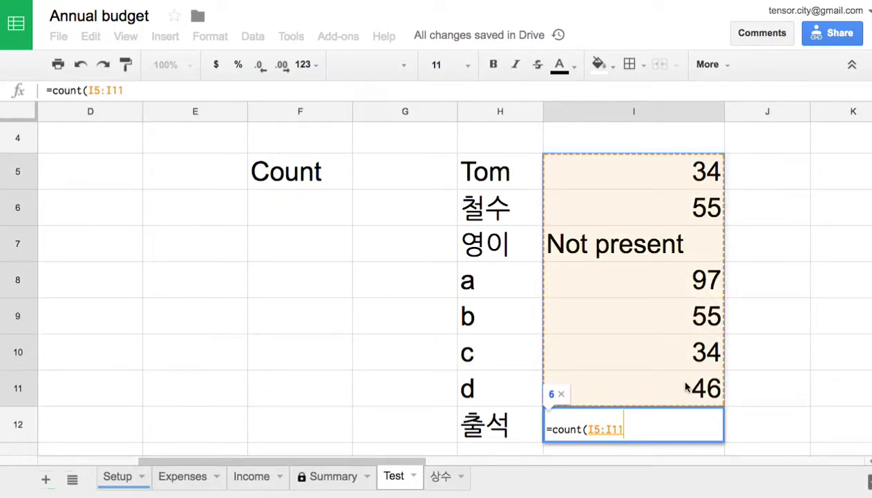
type(")")
key("Return")
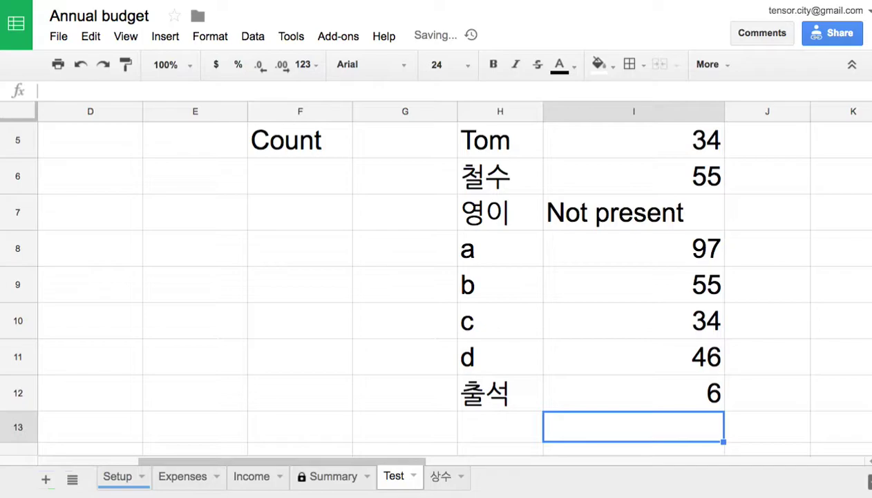
double_click(679, 395)
key("Escape")
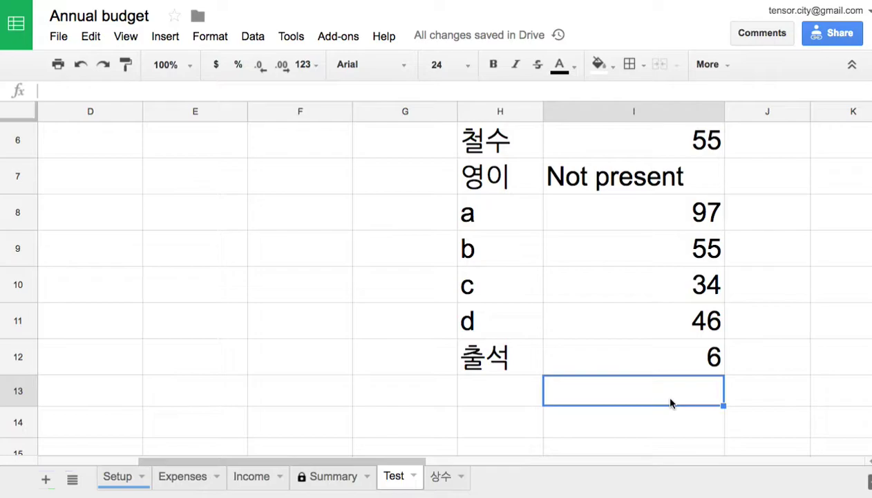
Enter the formula =count(I6:I12) in cell I13 and select that cell
type("=count(")
left_click_drag(712, 147, 704, 361)
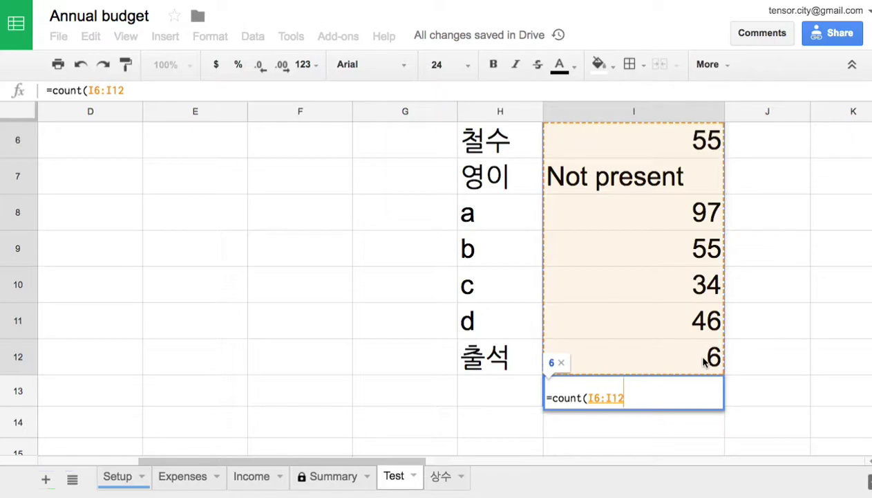
type(")")
key("Return")
left_click(700, 391)
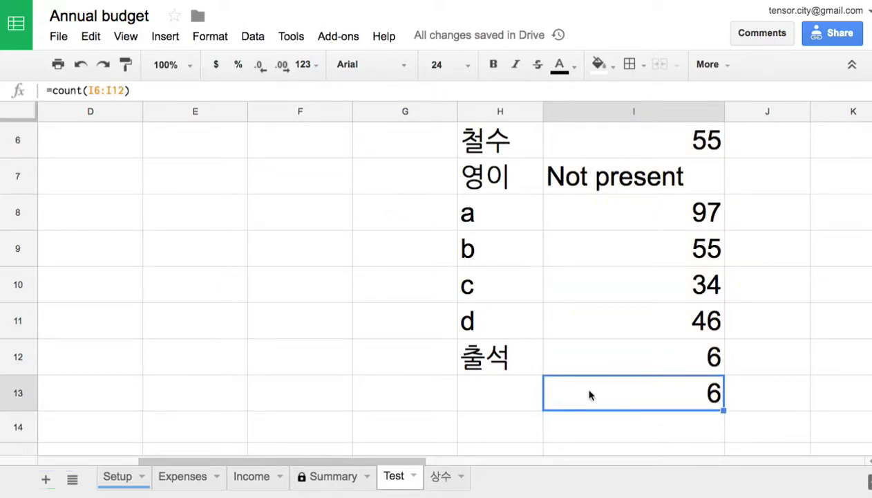
Clear the duplicate count formula from cell I13 and select the count cell I12 above it
key("Delete")
left_click(689, 367)
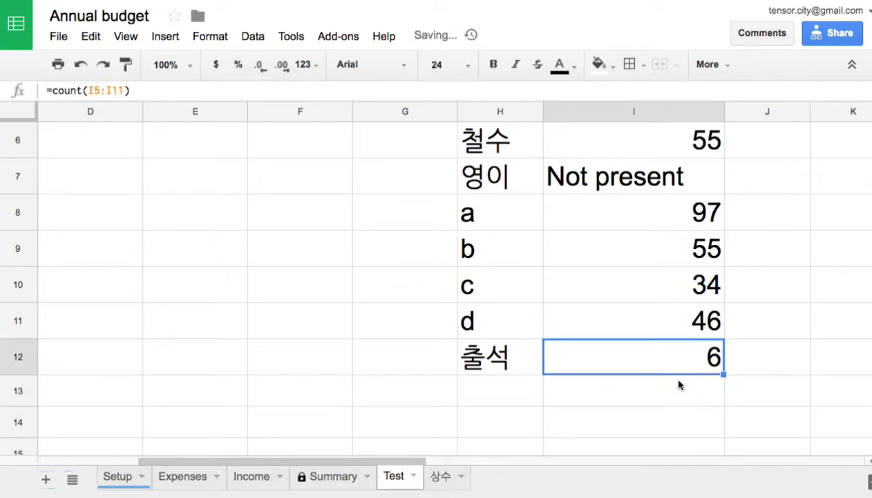
Examine the entries in I5:I11 cell by cell, comparing the numeric scores with the text entry, and check the heading in F5
left_click(706, 286)
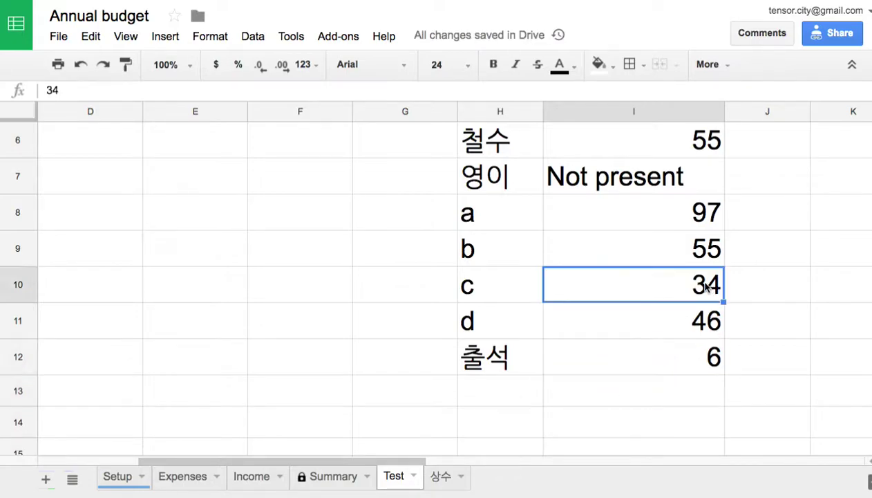
left_click(697, 214)
scroll(690, 267, "up", 1)
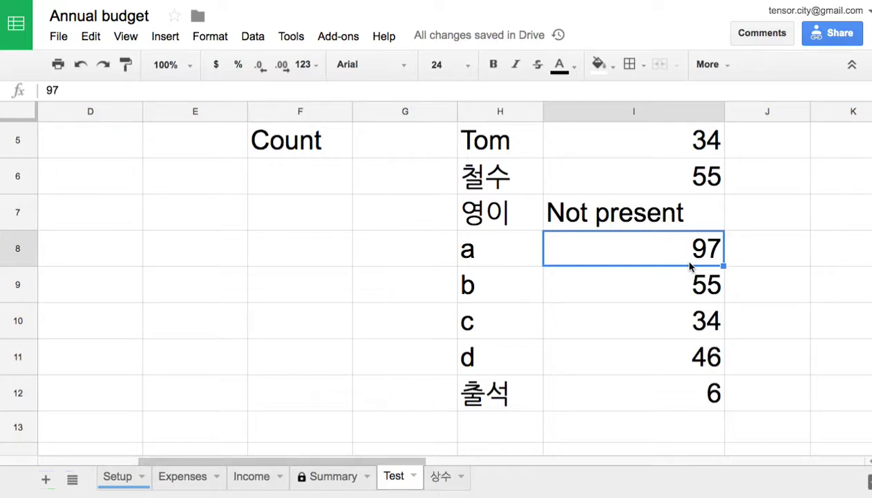
left_click(703, 164)
left_click(713, 145)
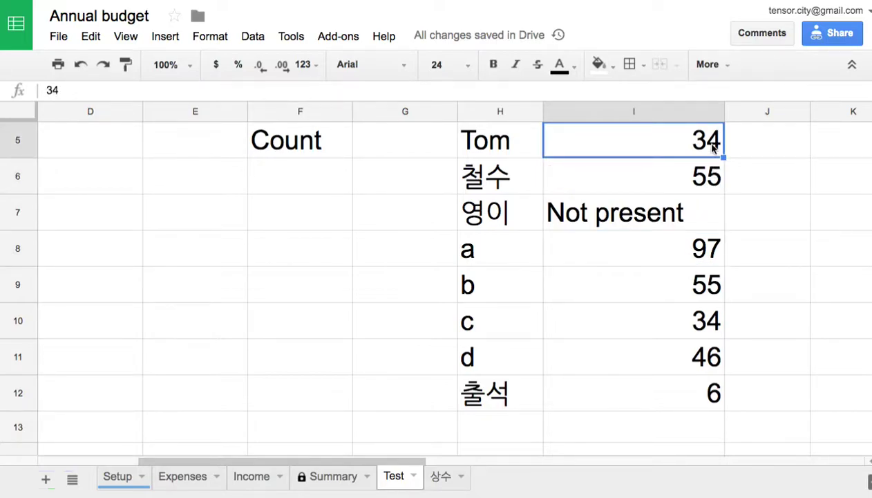
left_click(645, 216)
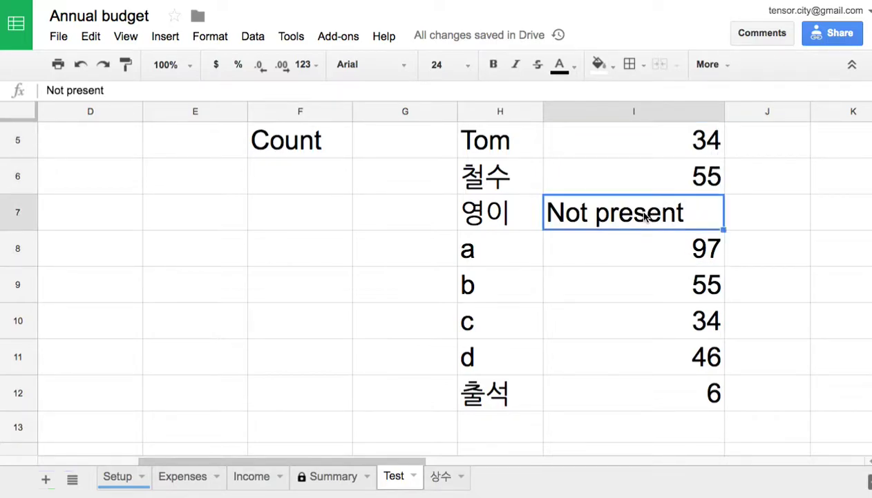
left_click(705, 351)
left_click(712, 324)
left_click(704, 286)
left_click(704, 250)
left_click(705, 181)
left_click(705, 140)
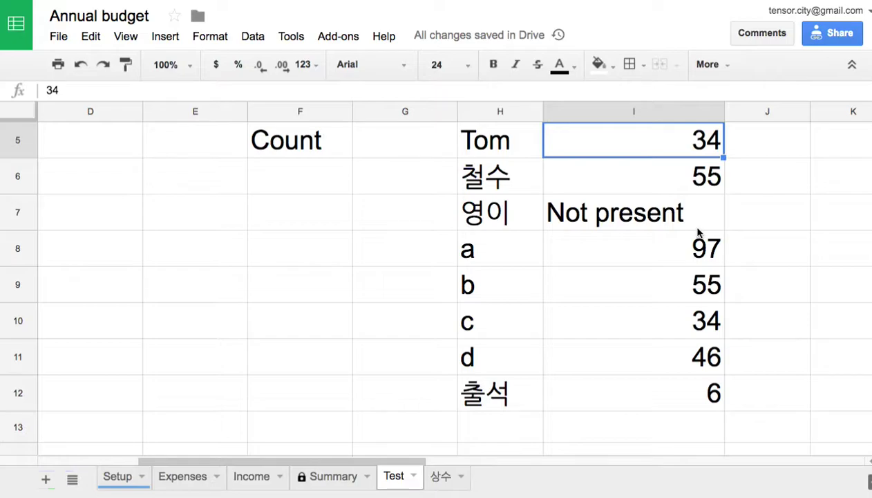
left_click(331, 151)
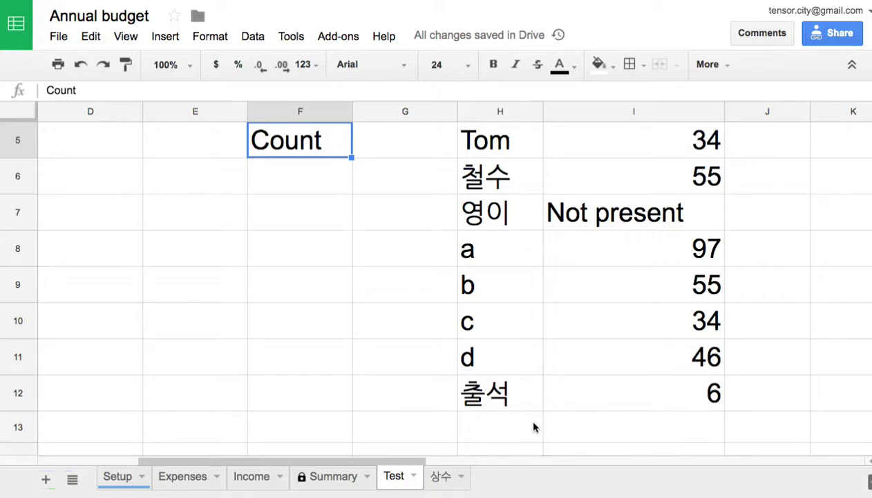
Count all non-empty entries beside the names with =counta(I5:I11) in cell I13 and select that cell
left_click(610, 432)
type("c")
key("BackSpace")
type("=채")
key("BackSpace")
type("cou")
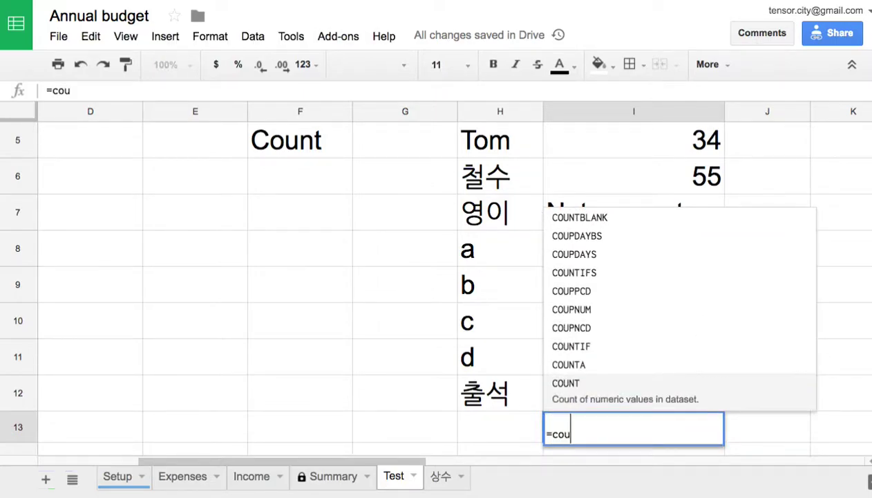
type("nta(")
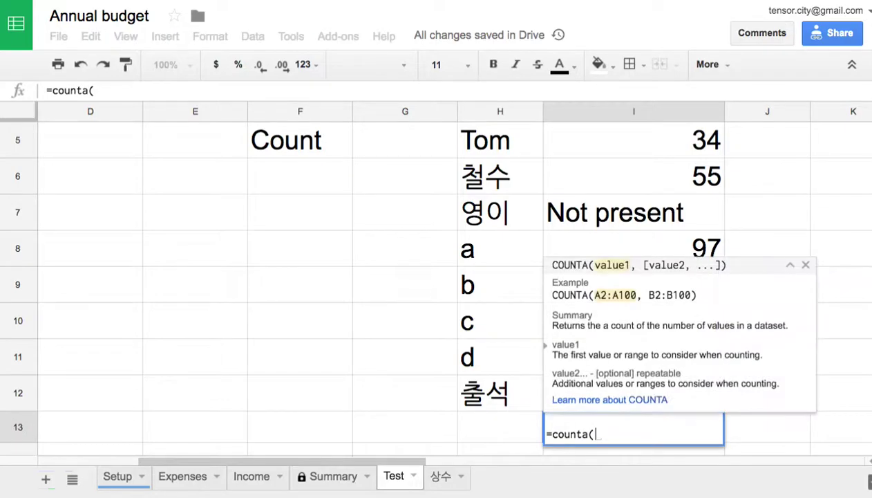
left_click_drag(660, 138, 667, 376)
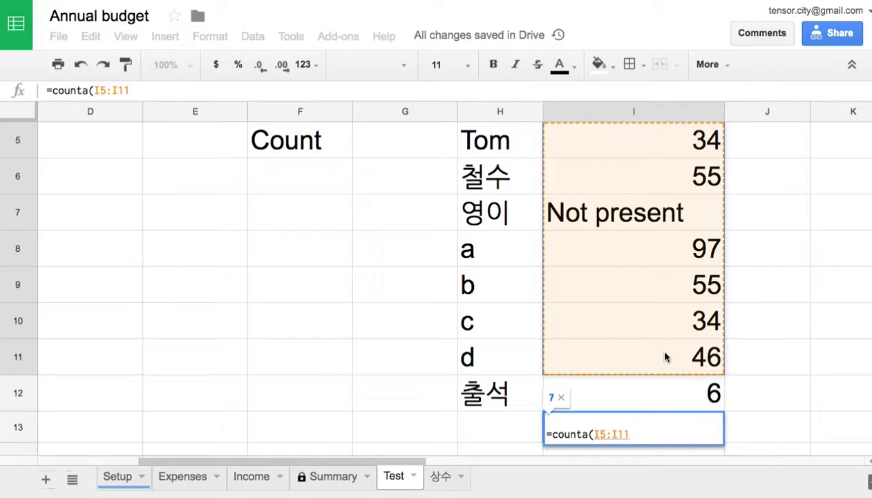
type(")")
key("Return")
left_click(674, 404)
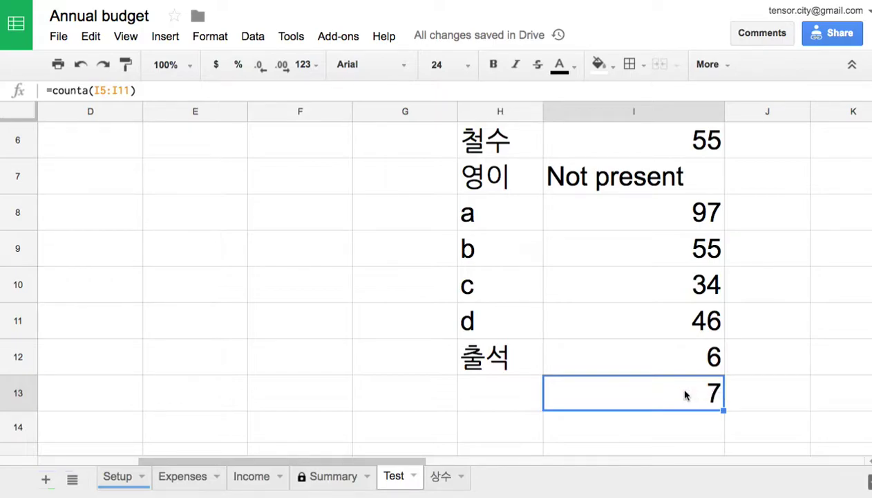
Label the two result rows by entering "count" in H12 and "counta" in H13
left_click(525, 370)
type("count")
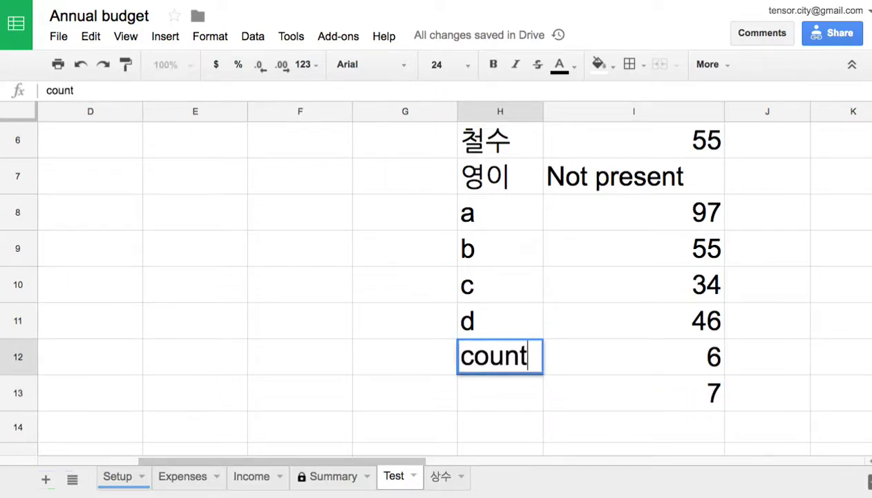
key("Return")
type("counta")
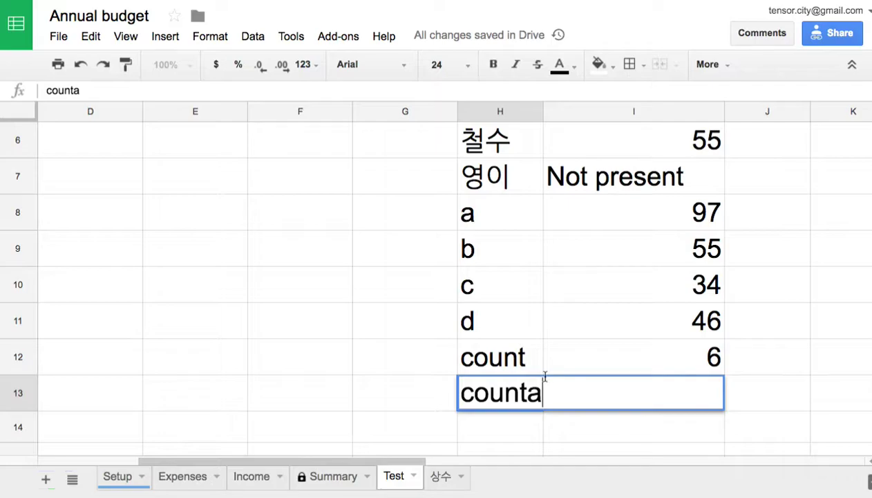
left_click(582, 358)
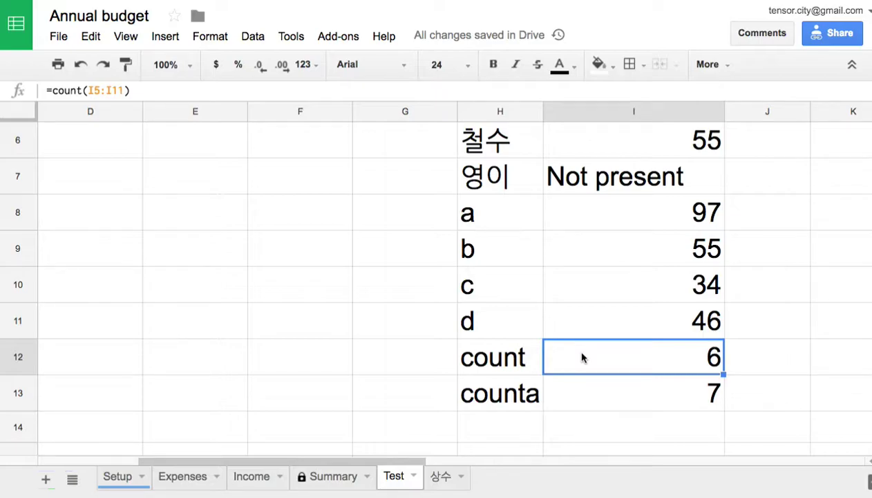
Replace the heading in cell F5 with "GAS"
scroll(582, 358, "up", 2)
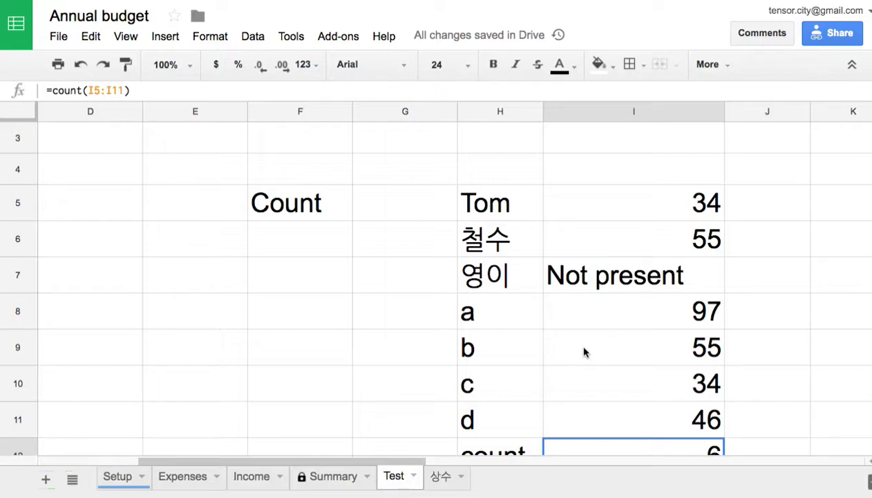
left_click(281, 221)
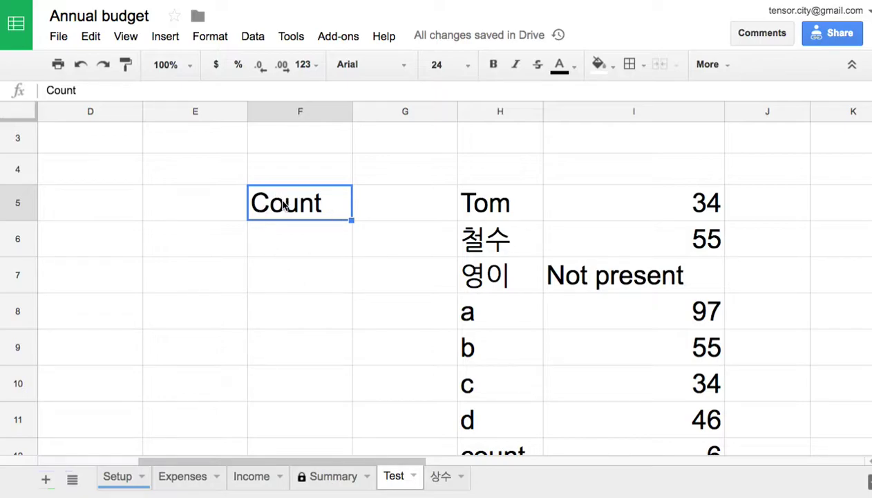
type("GAS")
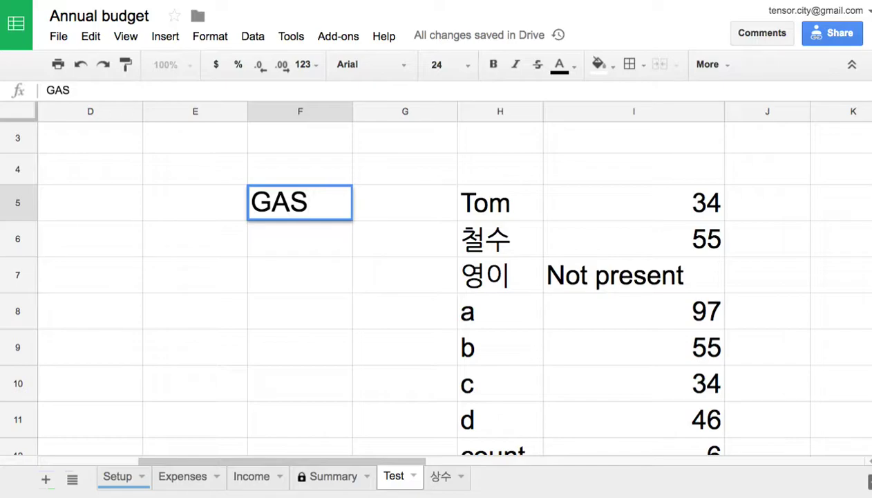
left_click(351, 273)
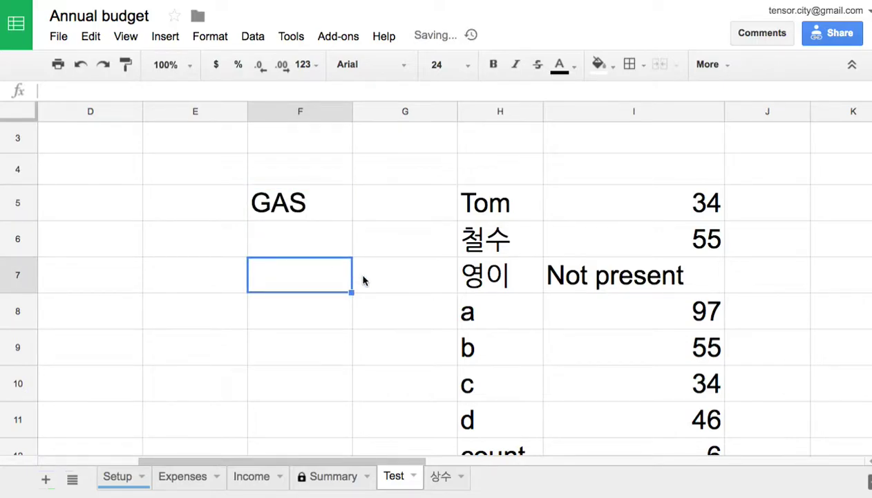